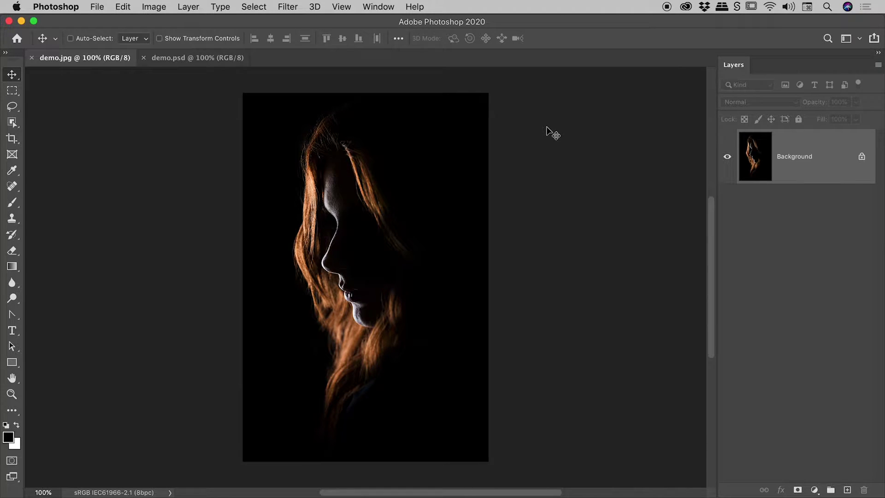
# Step: Preview the finished demo.psd example, then close it to return to demo.jpg
pyautogui.click(200, 56)
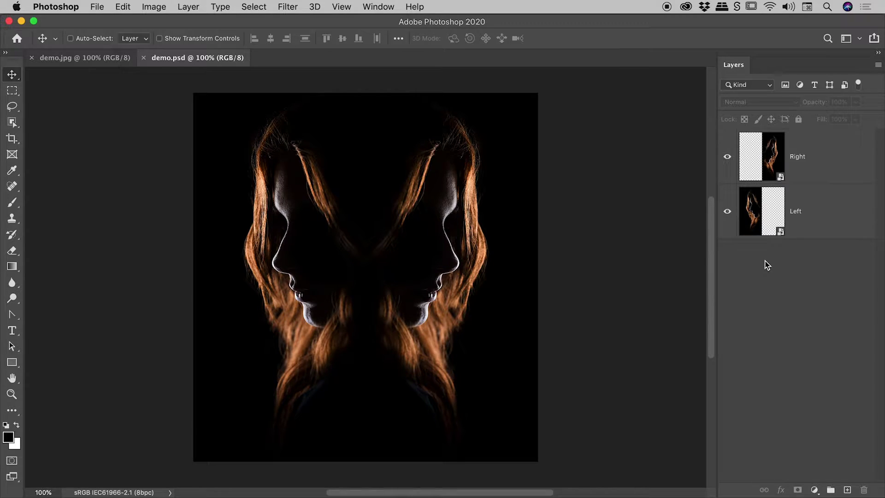
pyautogui.press('super+w')
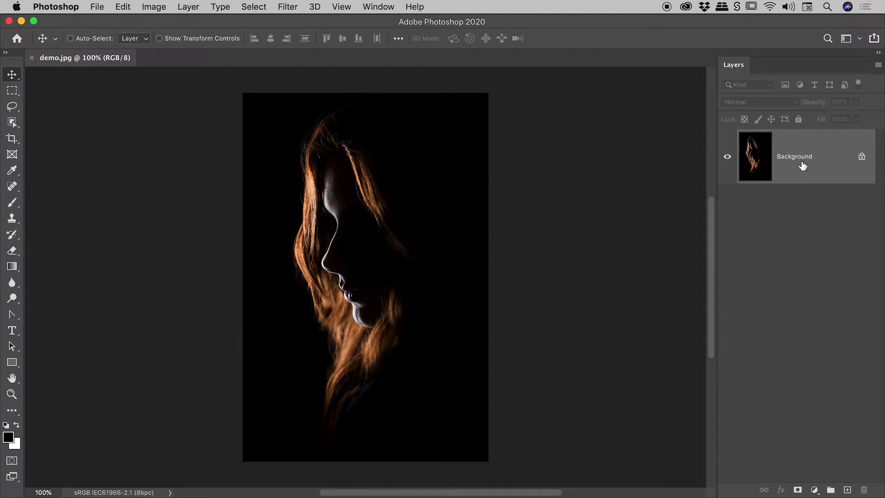
# Step: Unlock the Background layer and convert it to a smart object
pyautogui.click(861, 159)
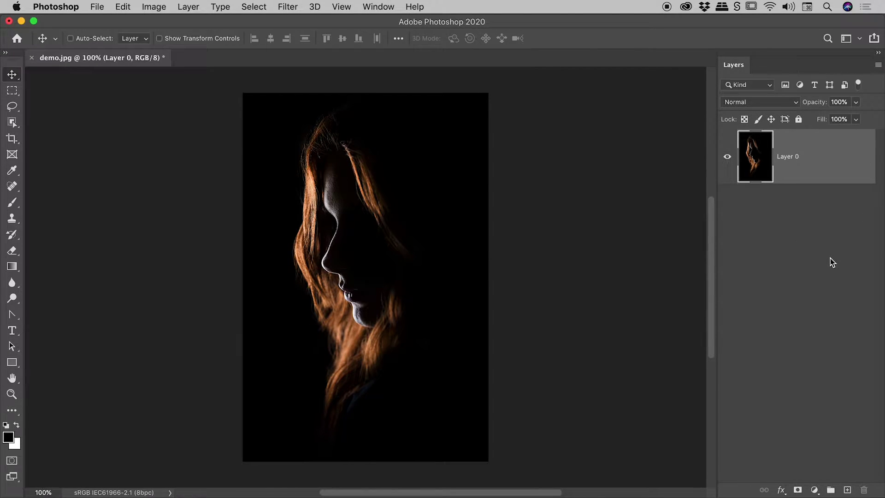
pyautogui.rightClick(826, 165)
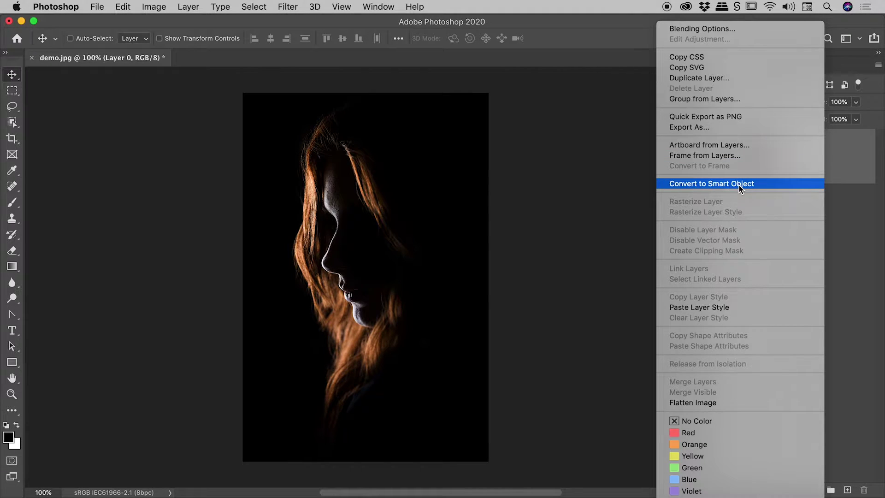
pyautogui.click(756, 186)
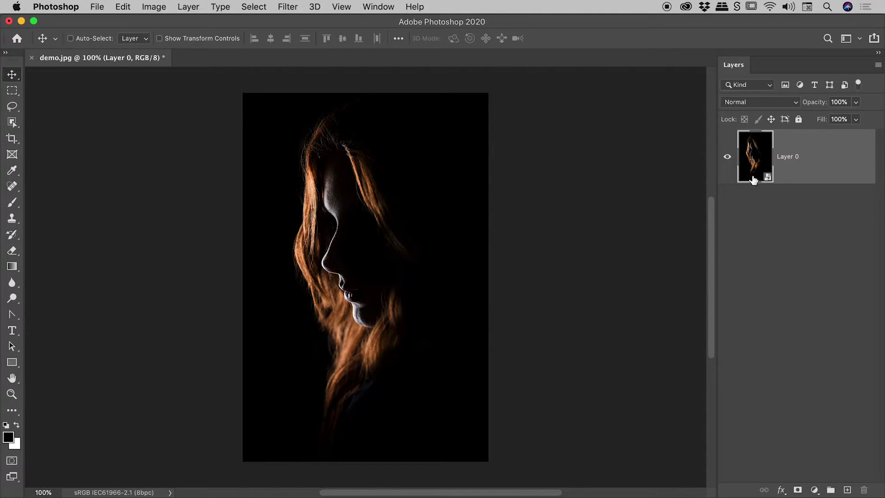
# Step: Rename the smart object layer to 'Left'
pyautogui.doubleClick(788, 162)
pyautogui.write('Left')
pyautogui.press('Return')
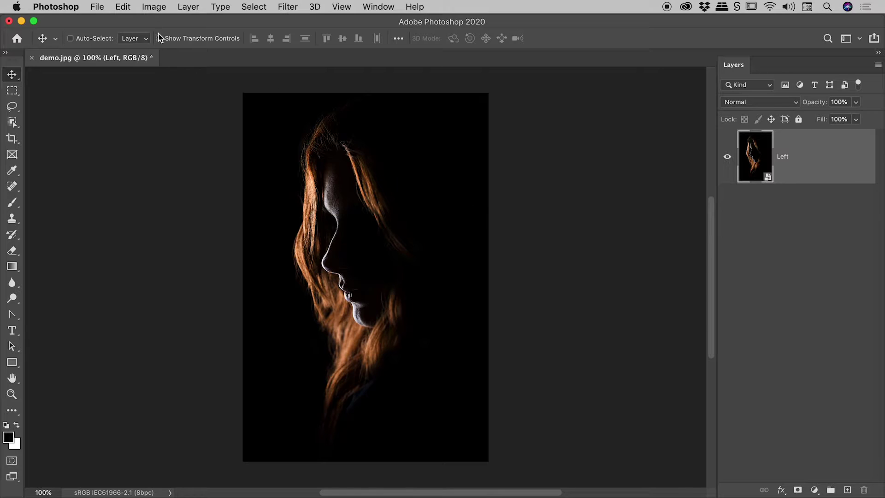
# Step: Set Canvas Size width to 200 percent, keeping height at 100 percent
pyautogui.click(156, 8)
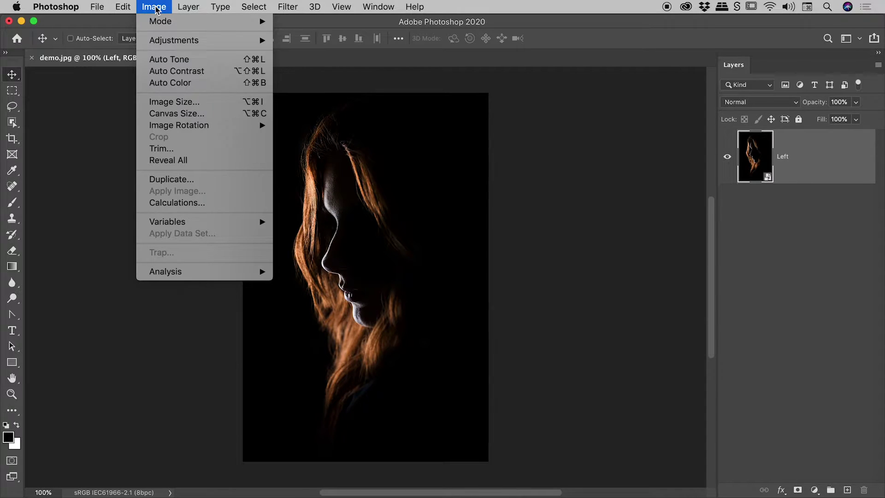
pyautogui.click(170, 116)
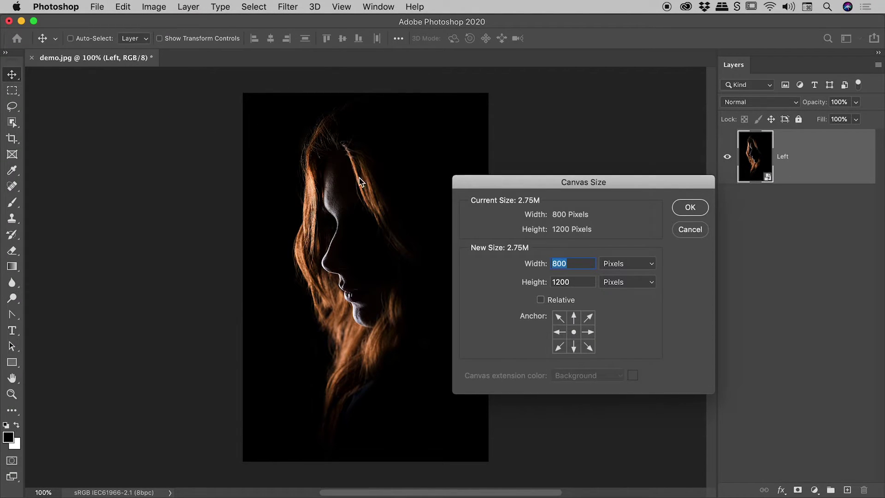
pyautogui.moveTo(570, 183); pyautogui.dragTo(467, 141)
pyautogui.click(520, 223)
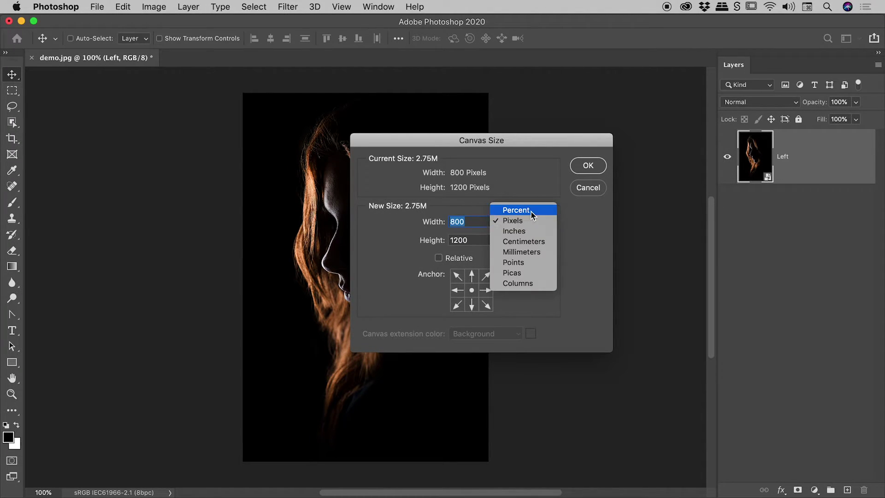
pyautogui.click(530, 211)
pyautogui.write('200')
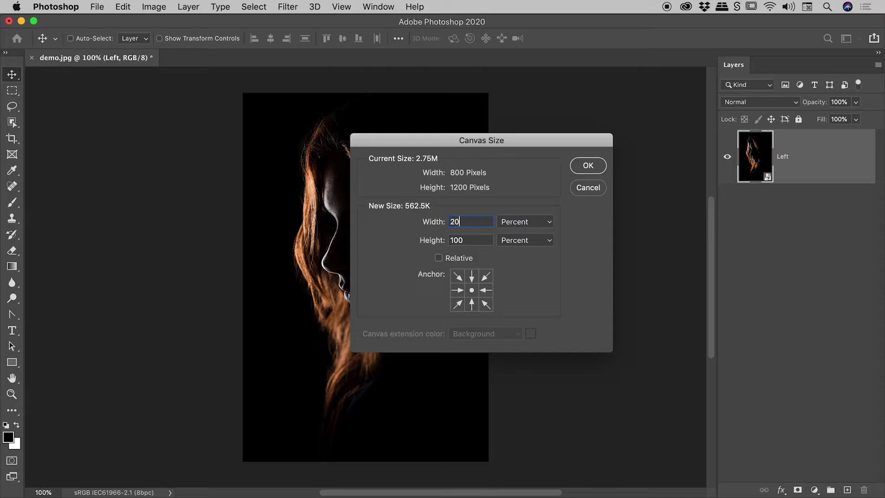
pyautogui.press('Tab')
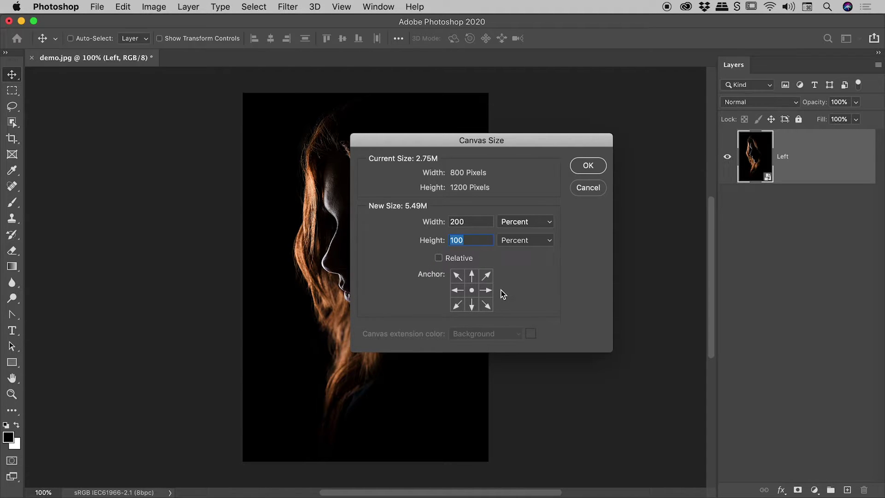
pyautogui.click(599, 167)
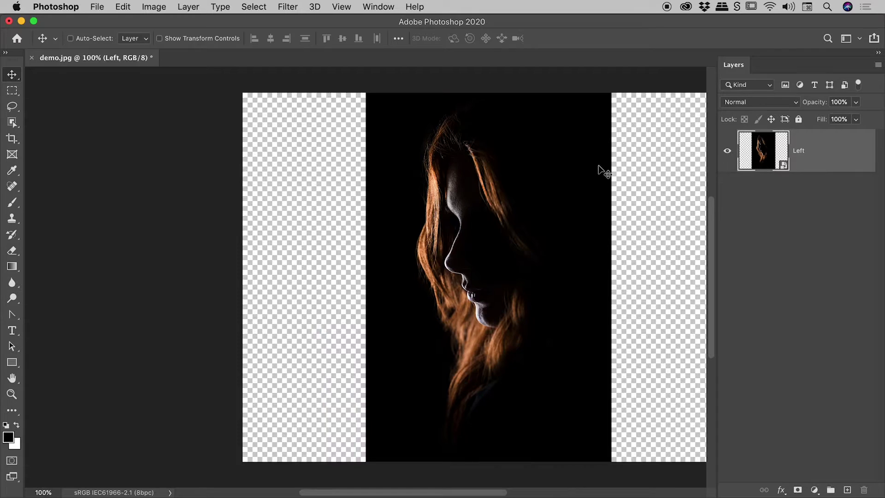
# Step: Drag the Left portrait against the canvas's left edge and disable Smart Guides
pyautogui.moveTo(561, 196); pyautogui.dragTo(452, 203)
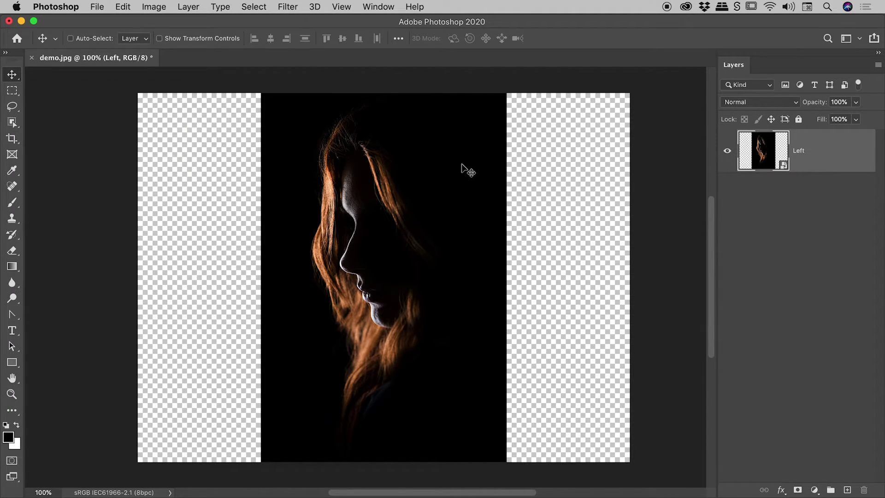
pyautogui.moveTo(461, 164); pyautogui.dragTo(338, 156)
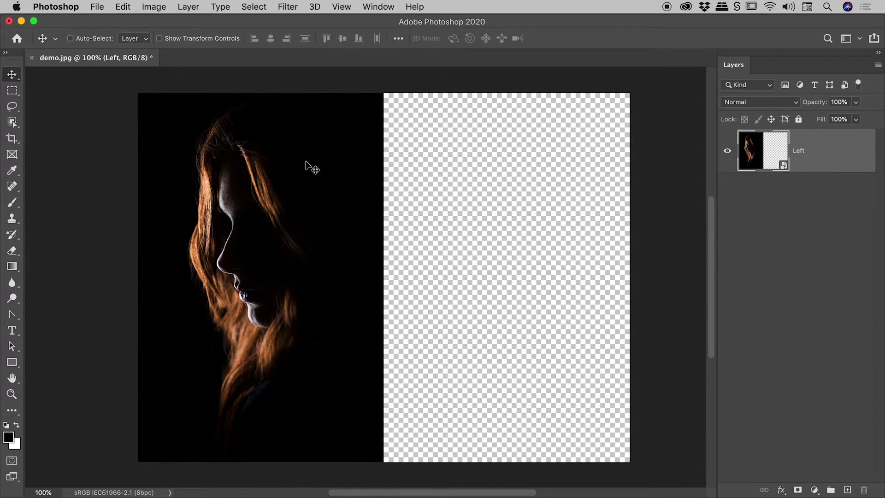
pyautogui.click(342, 7)
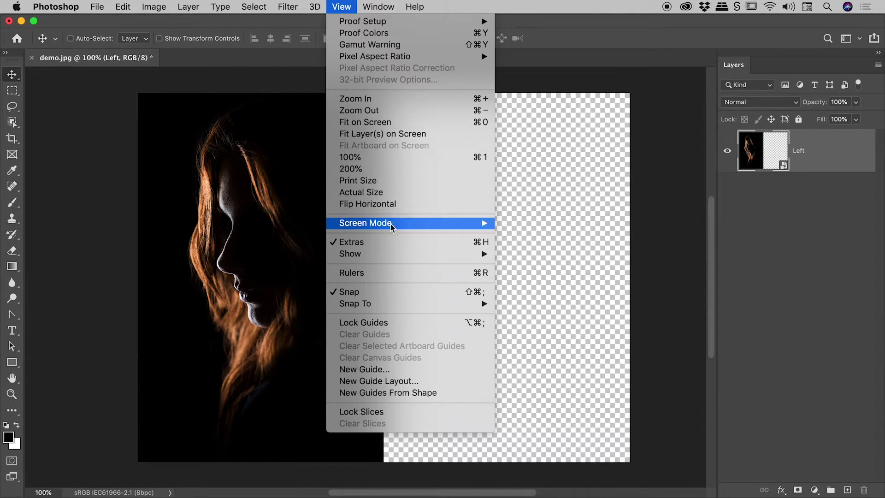
pyautogui.moveTo(382, 254)
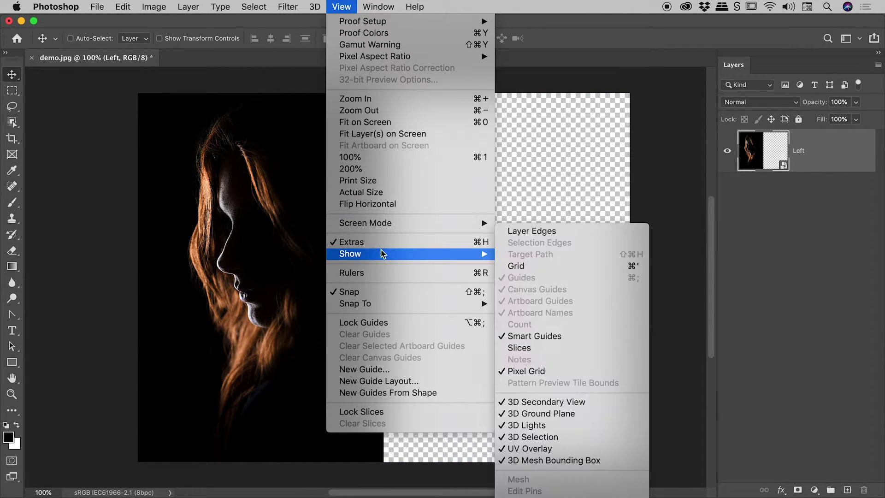
pyautogui.click(593, 336)
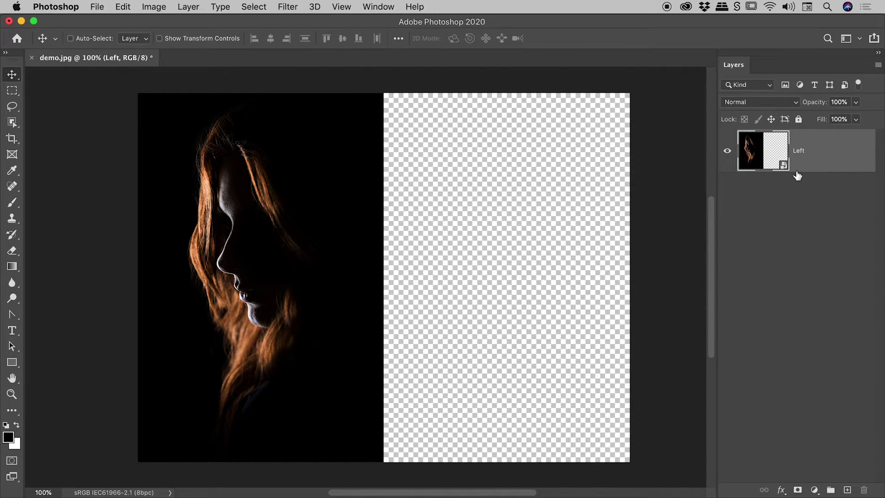
# Step: Duplicate the Left layer, name the copy 'Right', and move it to the right half
pyautogui.press('super+j')
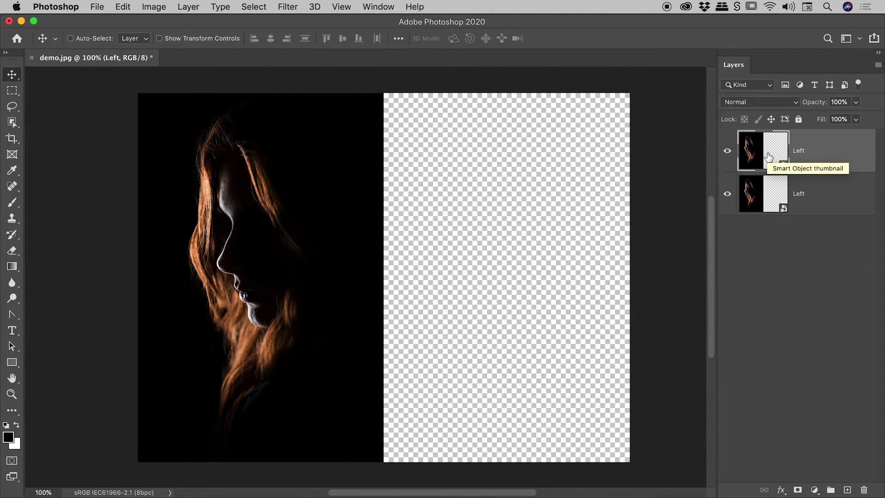
pyautogui.doubleClick(800, 152)
pyautogui.write('Right')
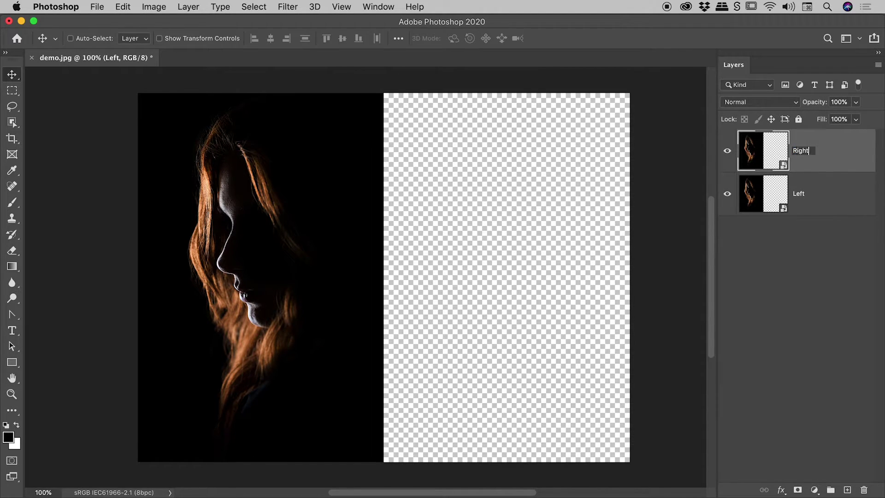
pyautogui.press('Return')
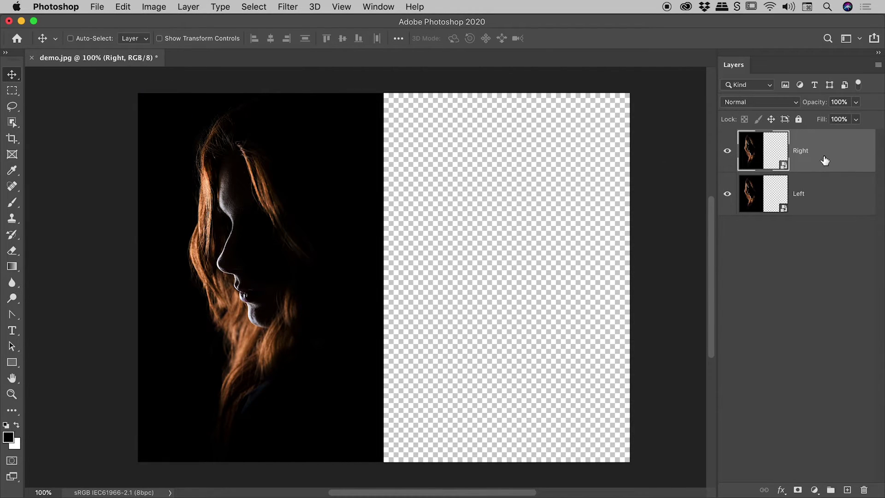
pyautogui.moveTo(323, 206); pyautogui.dragTo(563, 200)
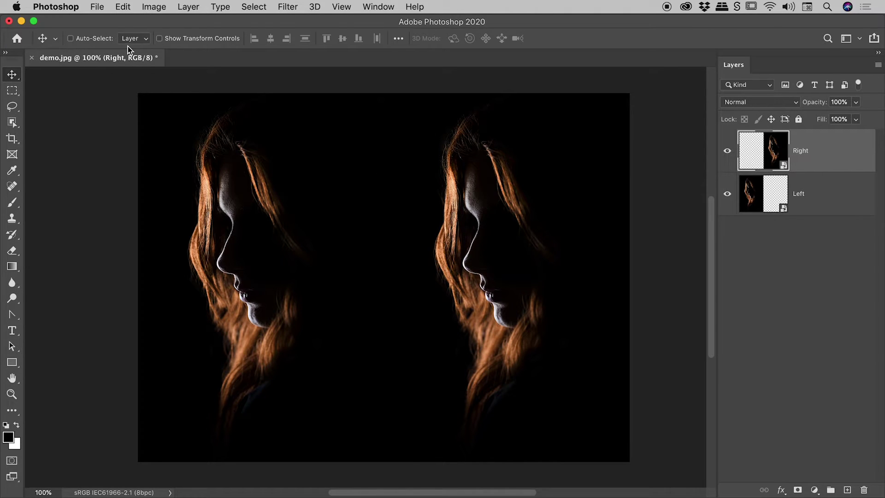
# Step: Flip the Right layer horizontally, then deselect it in the Layers panel
pyautogui.click(124, 7)
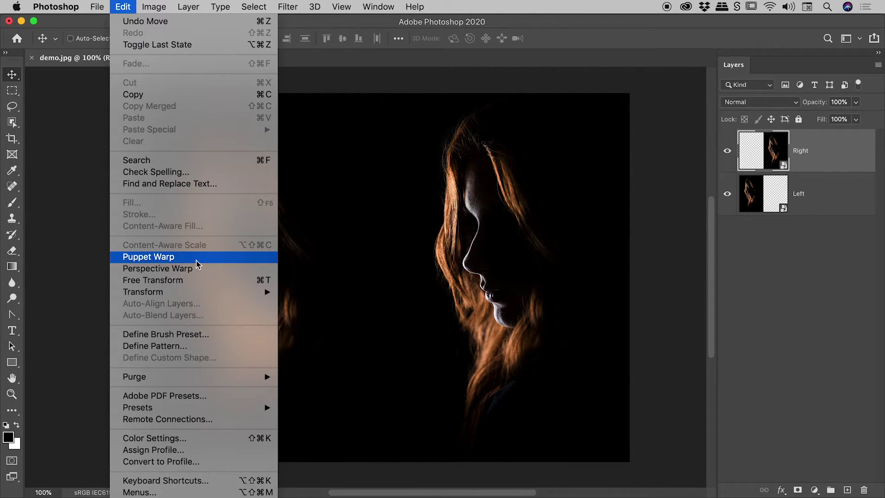
pyautogui.moveTo(194, 295)
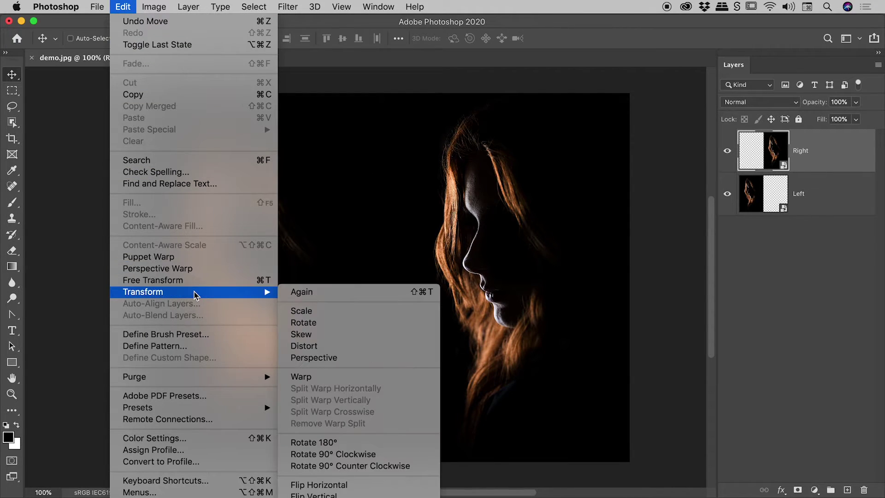
pyautogui.click(350, 484)
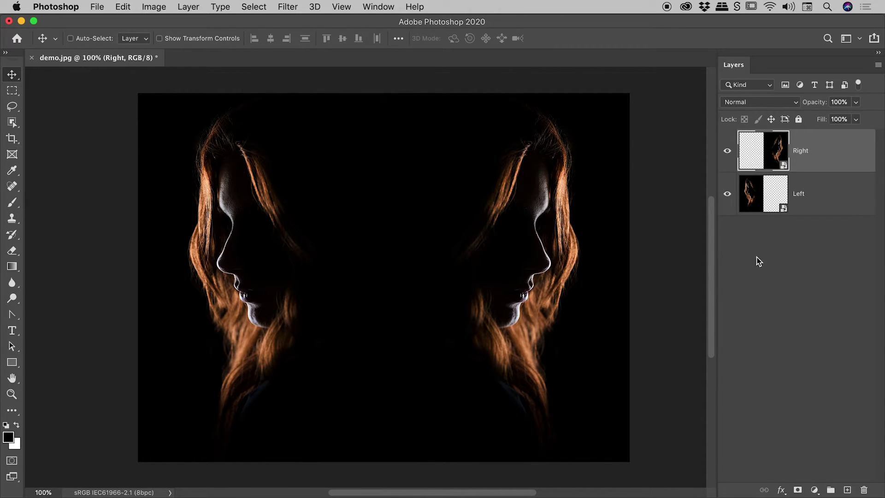
pyautogui.click(833, 259)
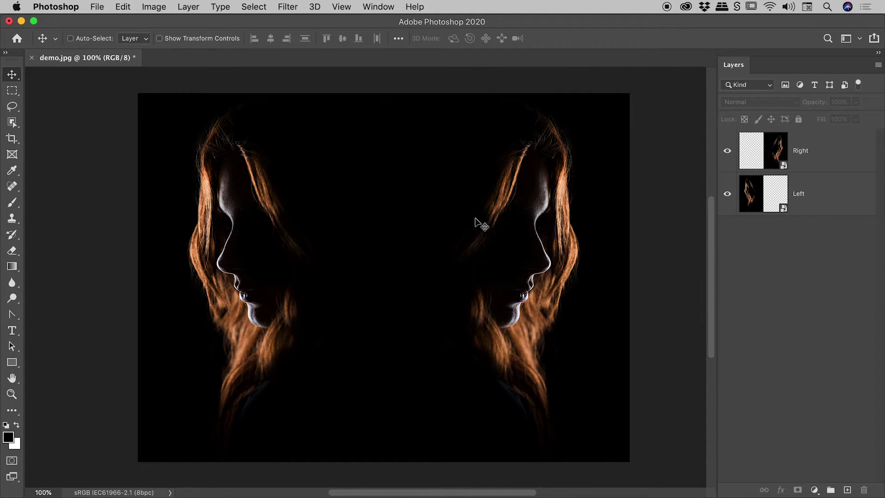
# Step: Zoom out to see the whole mirrored pair and select the Left layer
pyautogui.press('super+minus')
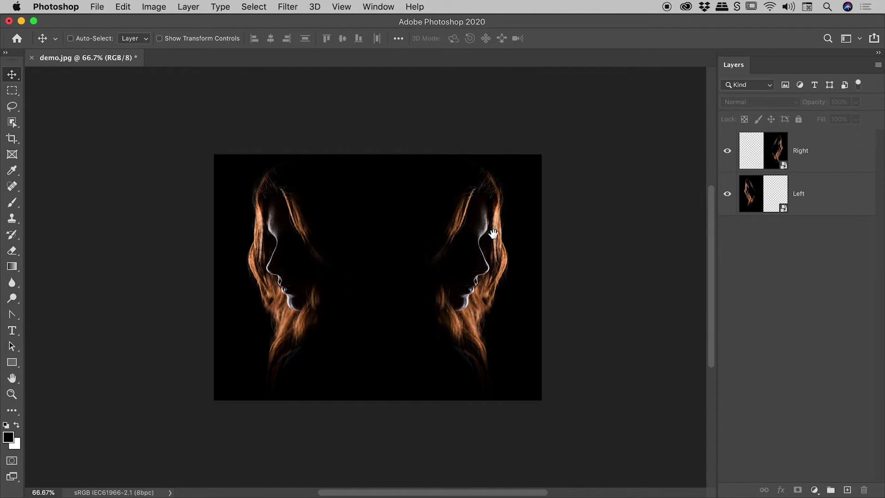
pyautogui.hscroll(10, 493, 234)
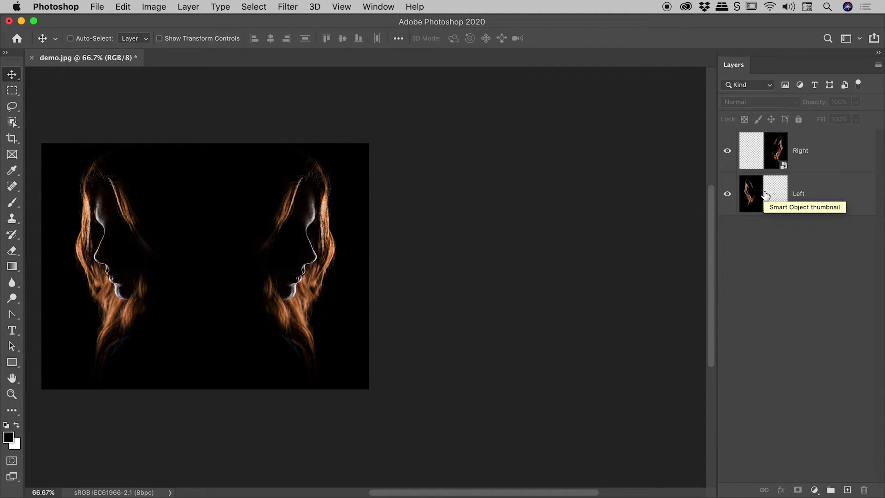
pyautogui.click(758, 201)
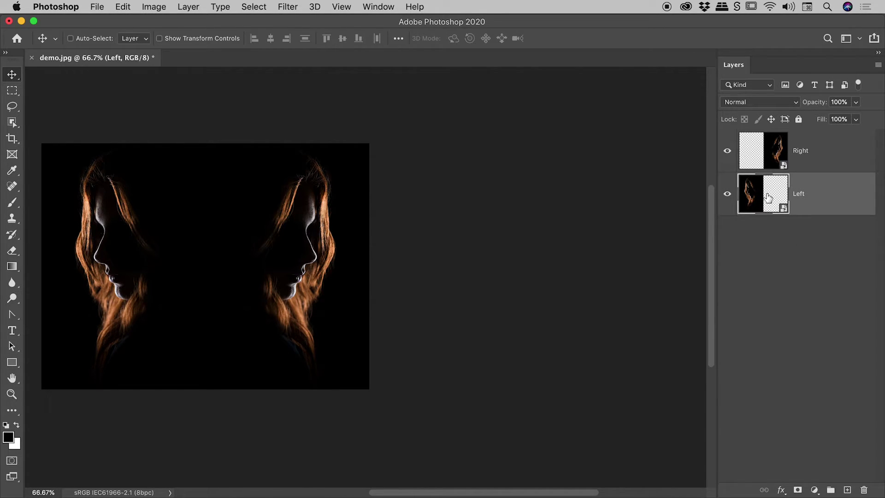
# Step: Open the Left smart object as Layer 0.psb in a zoomed-out, resized floating window
pyautogui.doubleClick(767, 198)
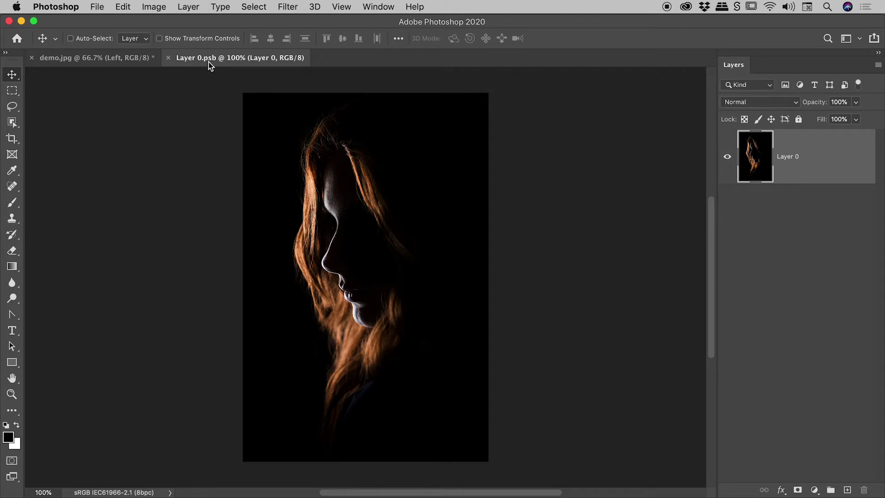
pyautogui.moveTo(208, 59); pyautogui.dragTo(536, 92)
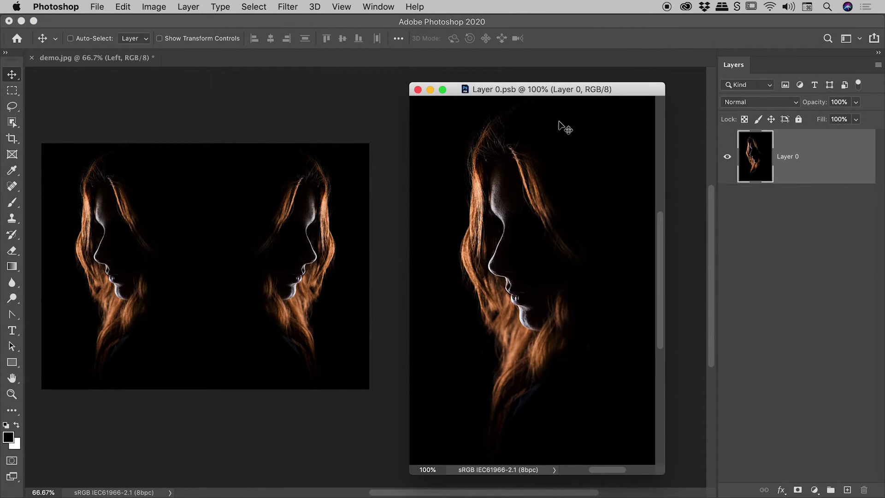
pyautogui.press('super')
pyautogui.press('super+minus')
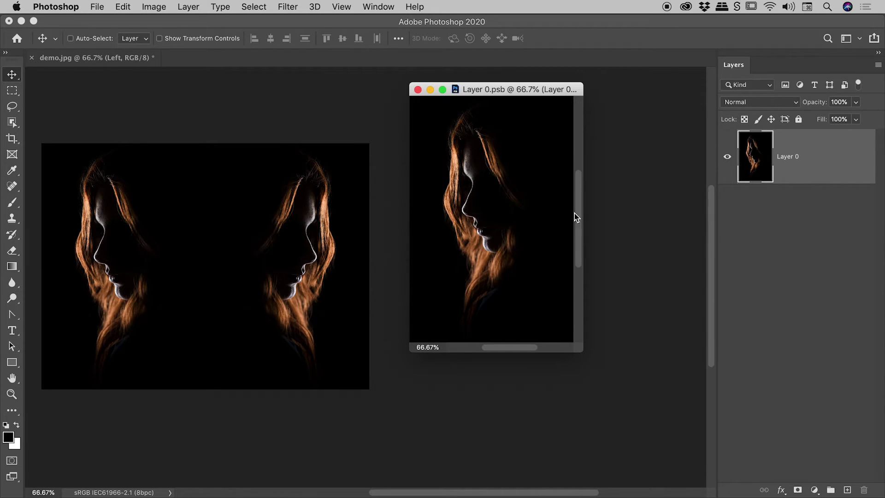
pyautogui.moveTo(584, 349); pyautogui.dragTo(670, 462)
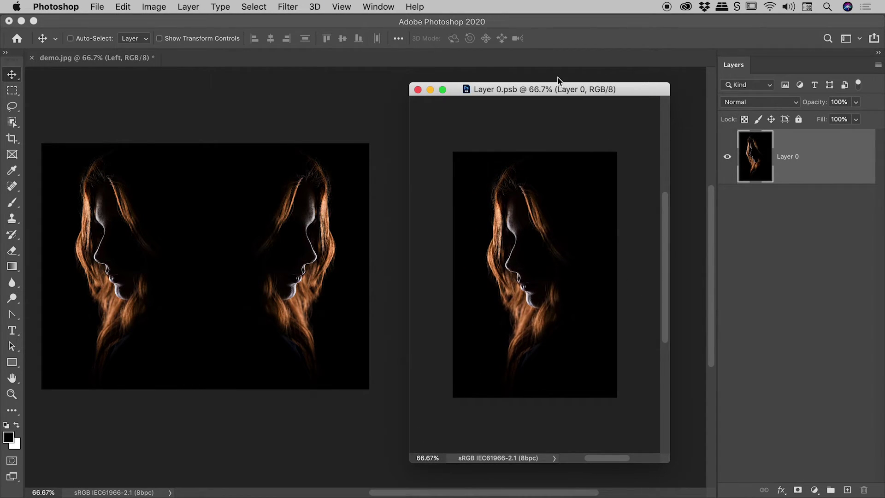
pyautogui.moveTo(559, 95)
pyautogui.mouseDown()
pyautogui.moveTo(570, 97)
pyautogui.moveTo(562, 96)
pyautogui.mouseUp()
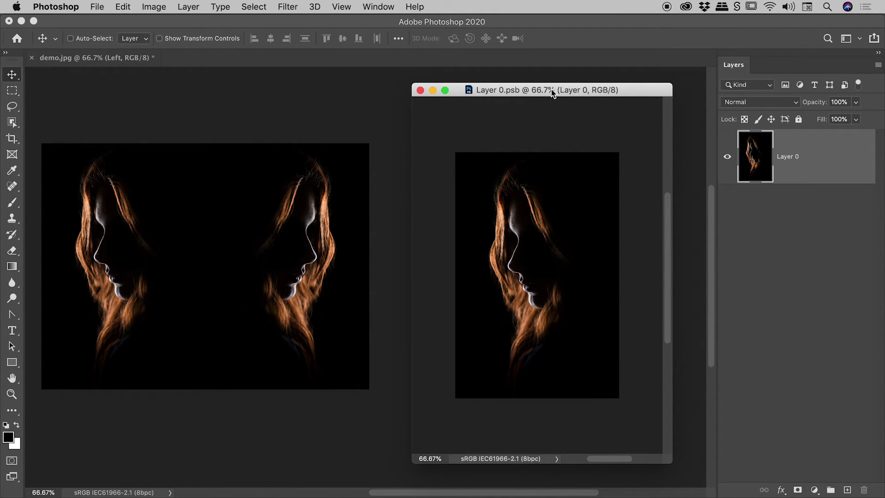
pyautogui.moveTo(553, 90); pyautogui.dragTo(552, 86)
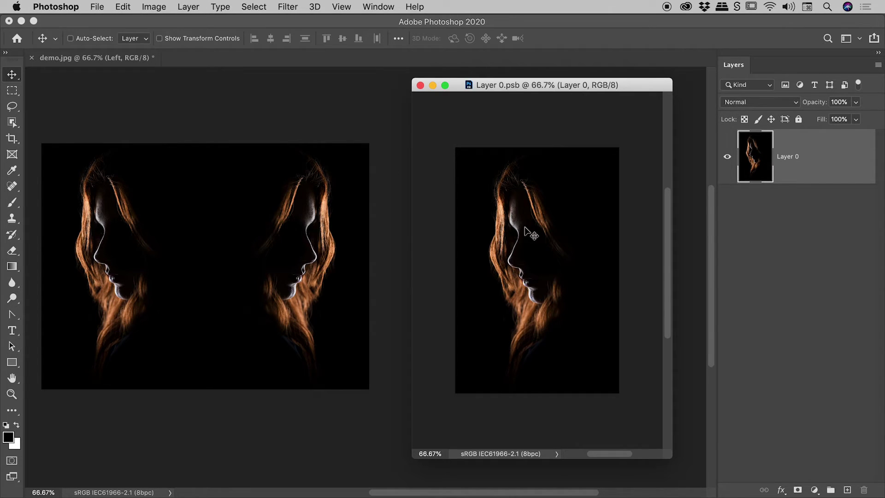
# Step: Shift the face right inside Layer 0.psb, then another 50 px, saving after each move
pyautogui.moveTo(512, 237); pyautogui.dragTo(544, 238)
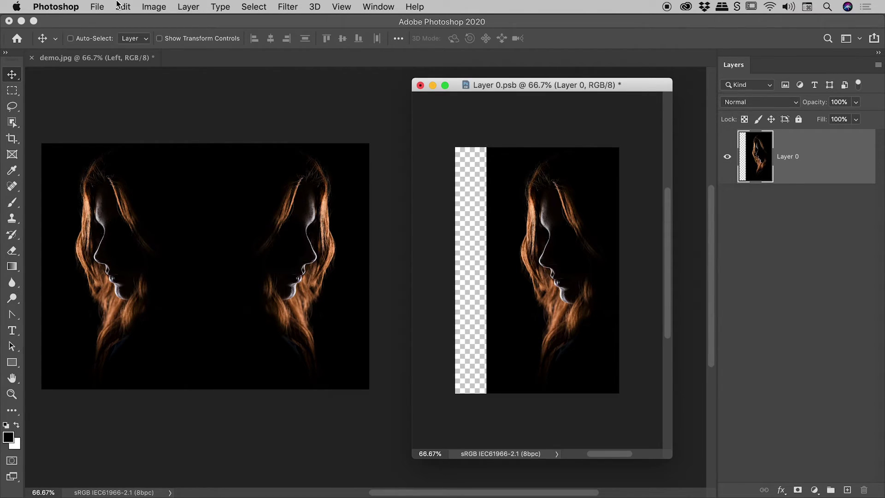
pyautogui.click(97, 7)
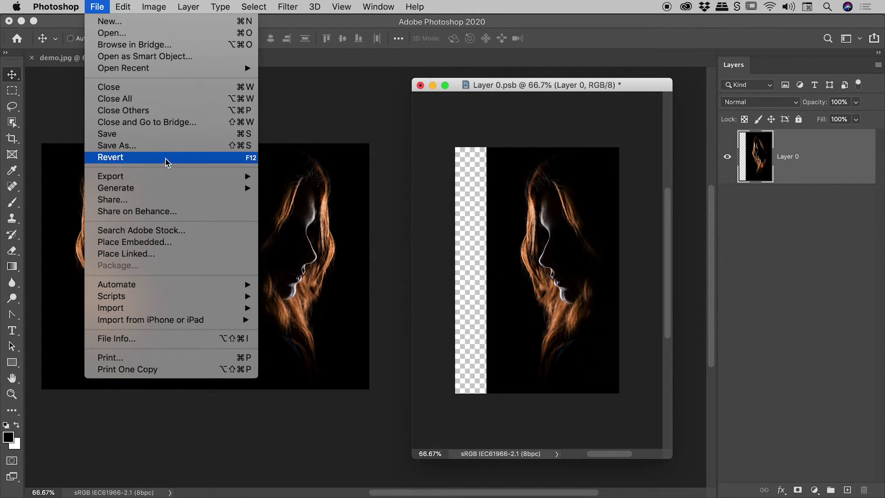
pyautogui.click(159, 134)
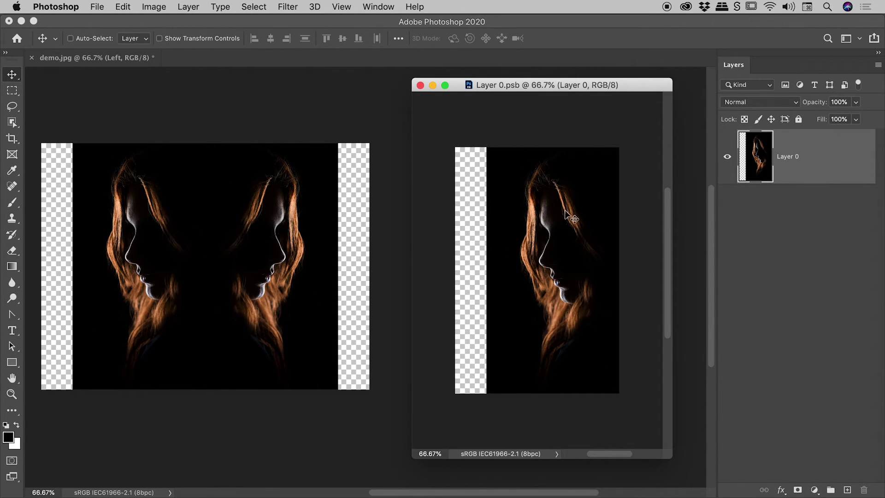
pyautogui.moveTo(541, 244); pyautogui.dragTo(554, 244)
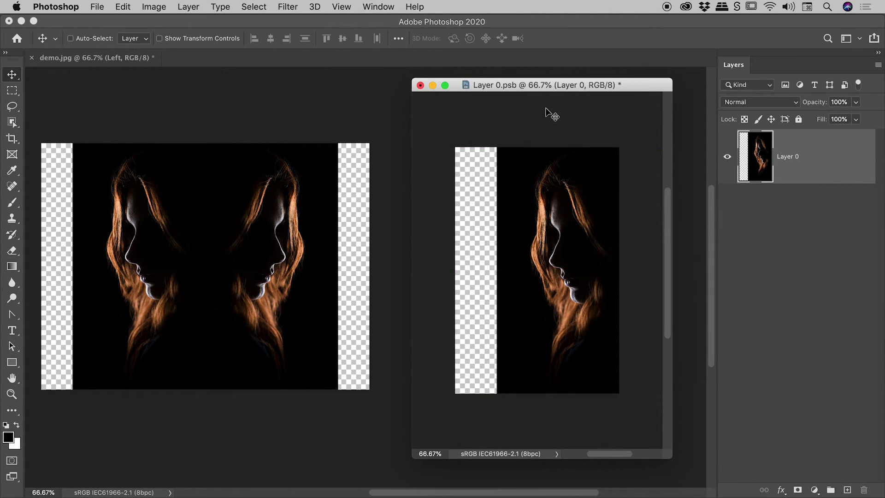
pyautogui.press('super+s')
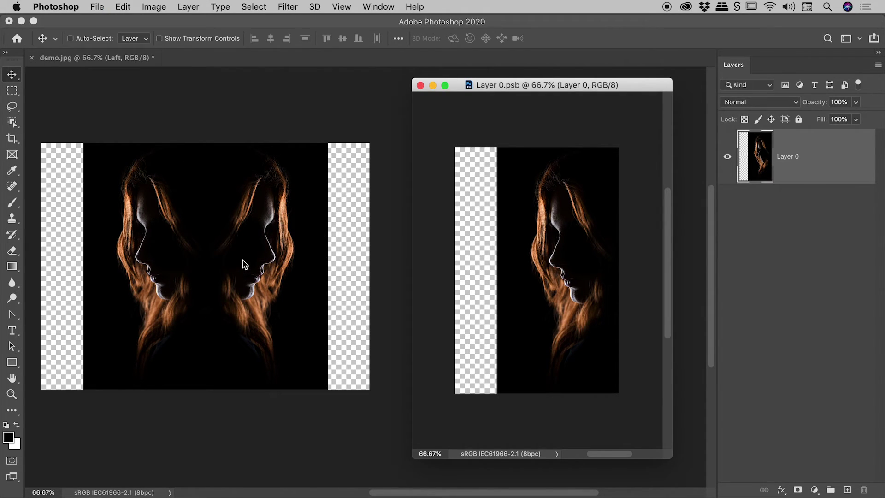
# Step: Close the Layer 0.psb window and view the composition at 100%
pyautogui.click(421, 86)
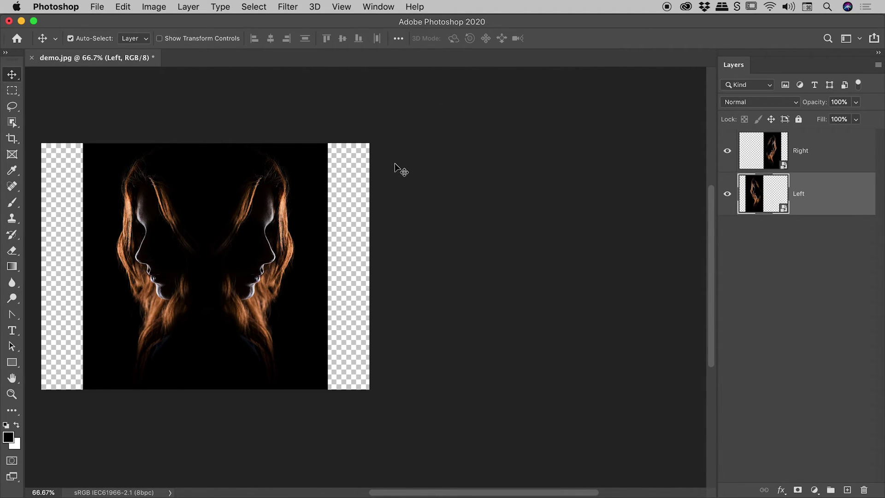
pyautogui.press('super+0')
pyautogui.press('super+1')
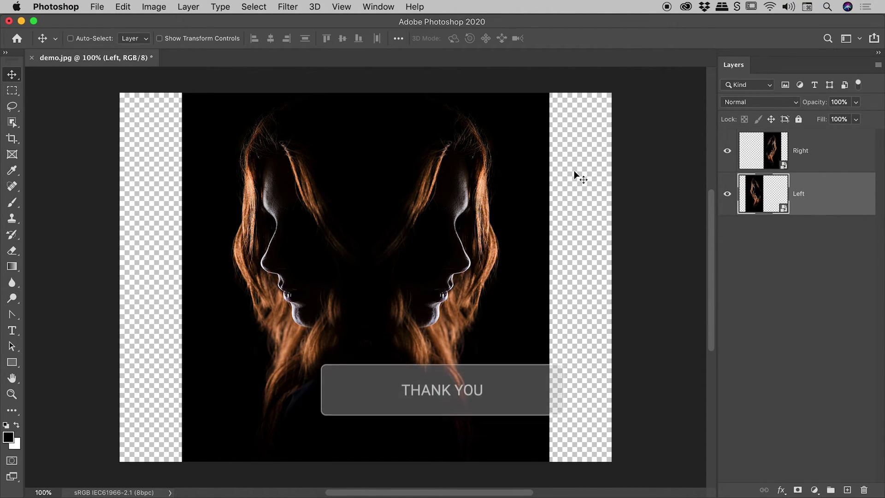
# Step: Trim transparent pixels from all sides of the canvas
pyautogui.click(150, 5)
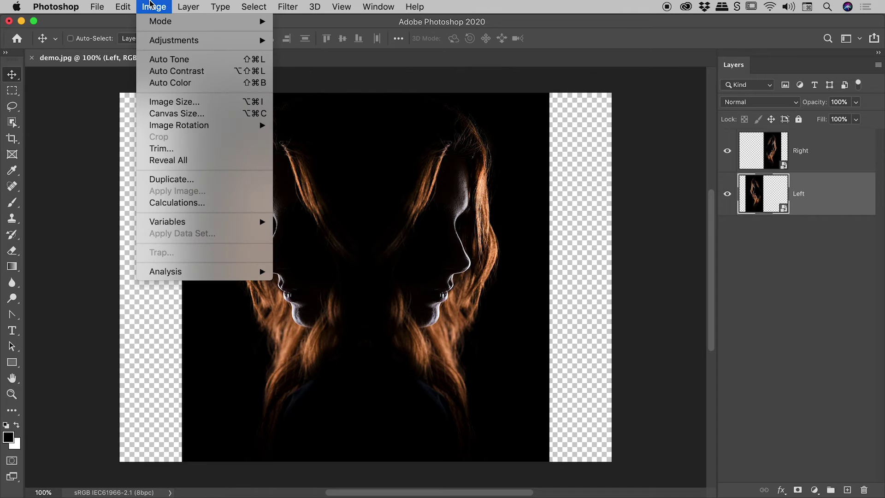
pyautogui.click(183, 148)
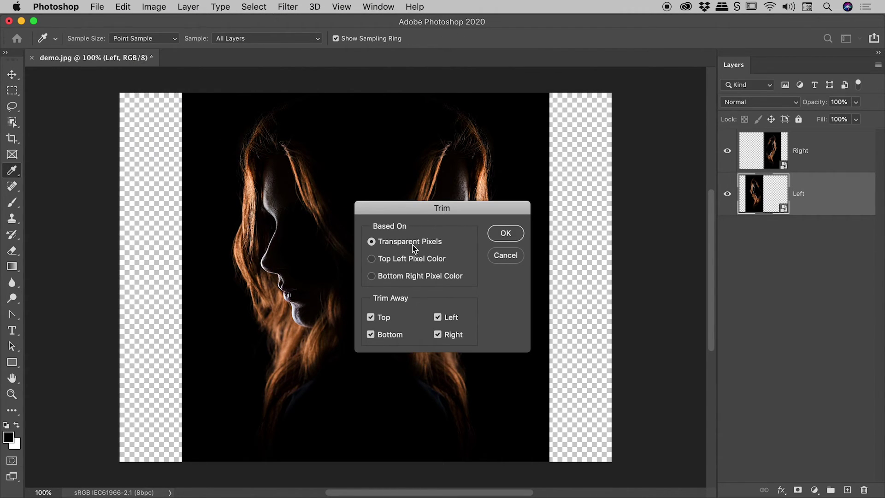
pyautogui.click(517, 236)
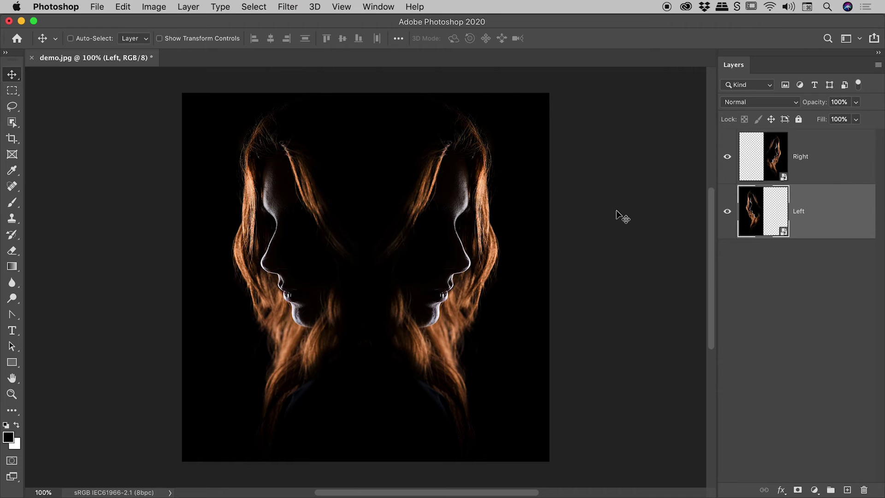
# Step: Open the Left layer's smart object (Layer 0.psb) for editing
pyautogui.press('super+minus')
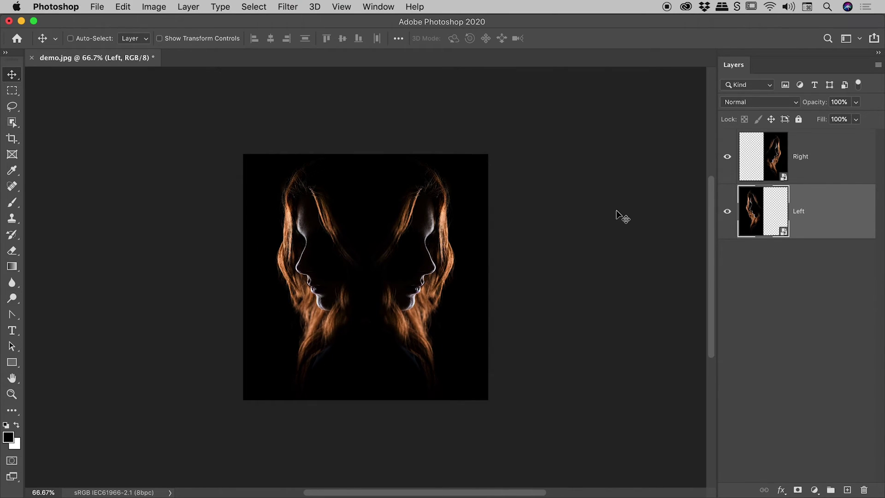
pyautogui.hscroll(5, 617, 211)
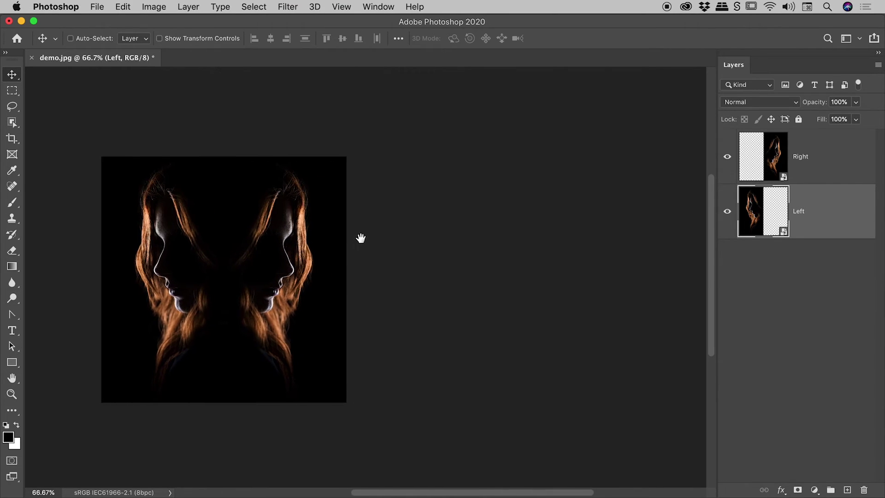
pyautogui.click(789, 289)
pyautogui.click(765, 206)
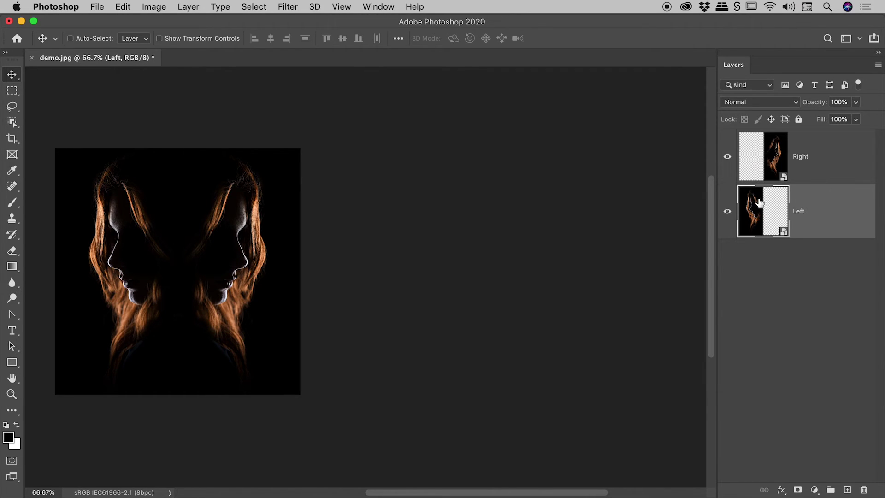
pyautogui.doubleClick(760, 203)
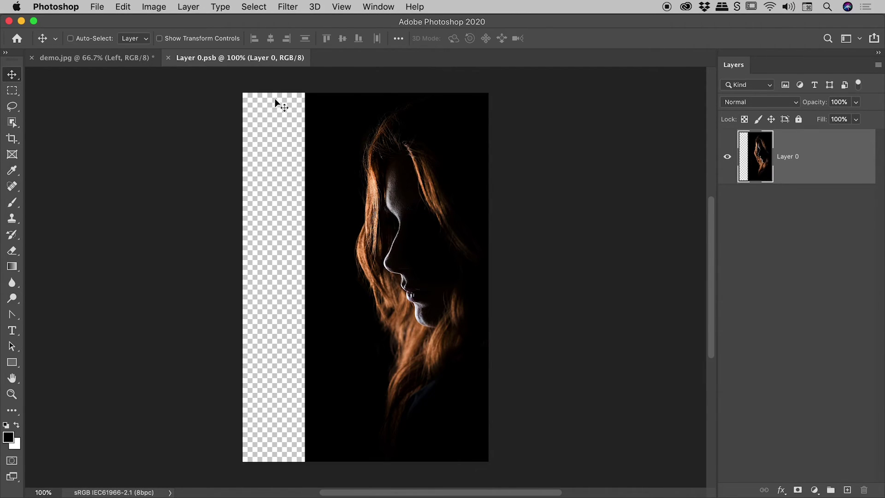
# Step: Shift the face 81 px left in Layer 0.psb and save it
pyautogui.moveTo(384, 134); pyautogui.dragTo(489, 85)
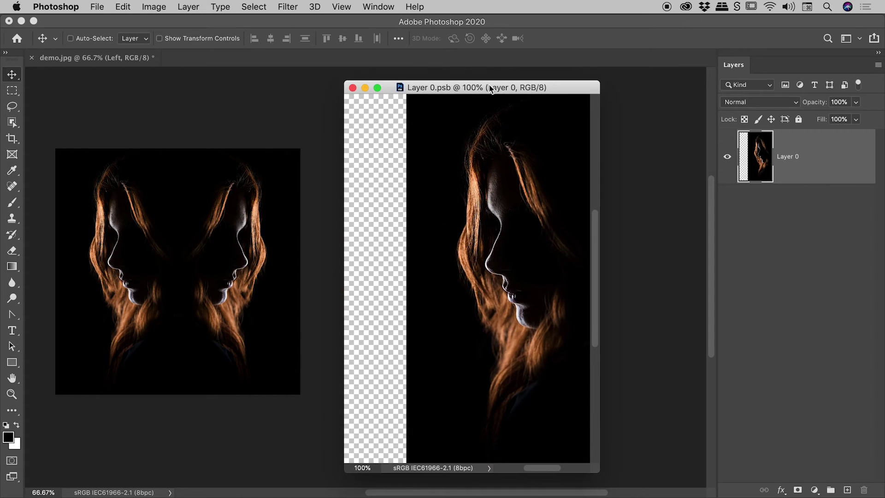
pyautogui.press('super+minus')
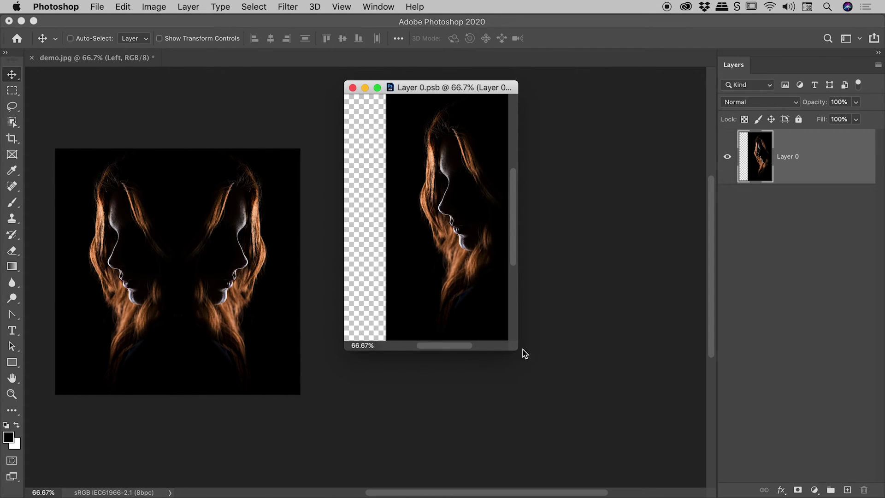
pyautogui.moveTo(518, 349); pyautogui.dragTo(647, 444)
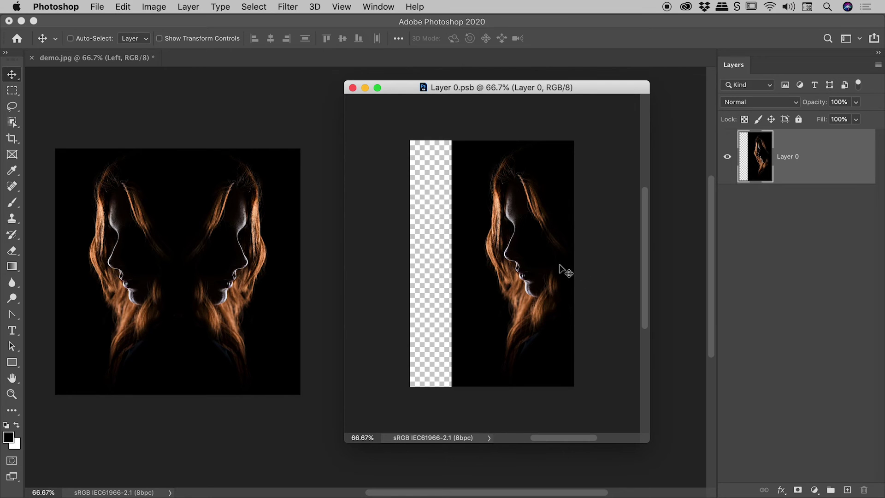
pyautogui.moveTo(539, 261); pyautogui.dragTo(529, 261)
pyautogui.press('super+s')
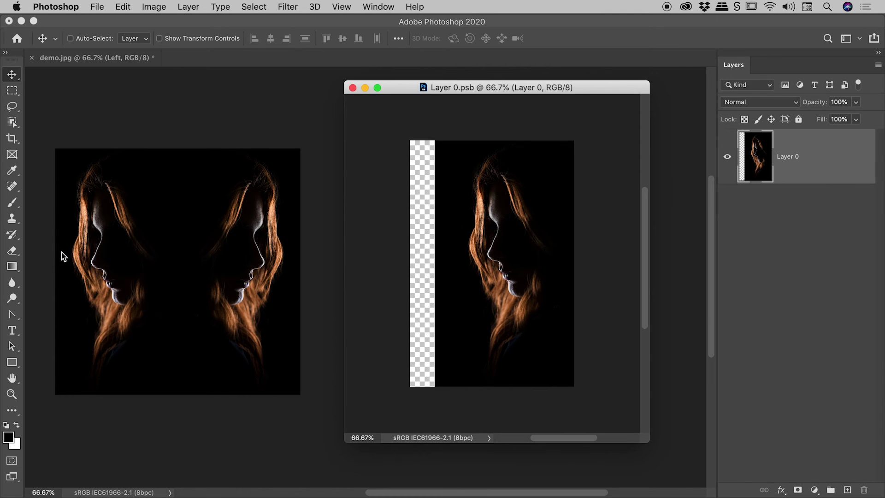
# Step: Close Layer 0.psb and apply Image > Reveal All to expand the demo.jpg canvas
pyautogui.click(352, 88)
pyautogui.moveTo(248, 233); pyautogui.dragTo(411, 227)
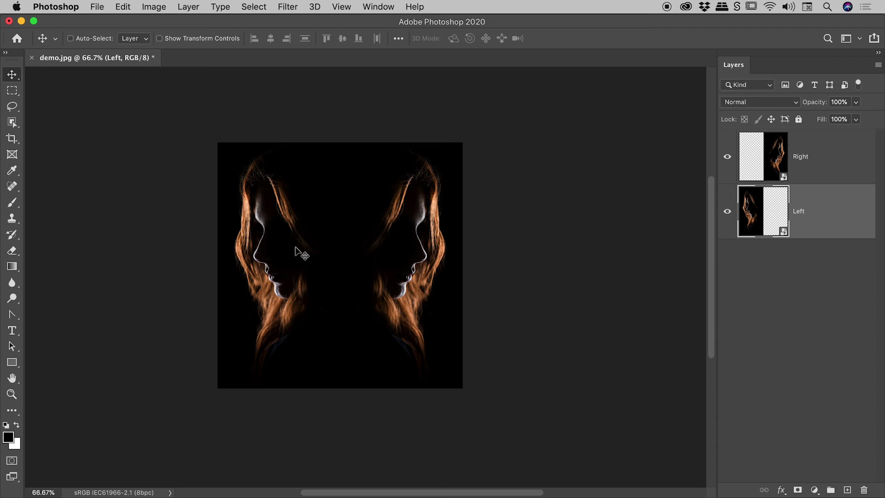
pyautogui.click(154, 7)
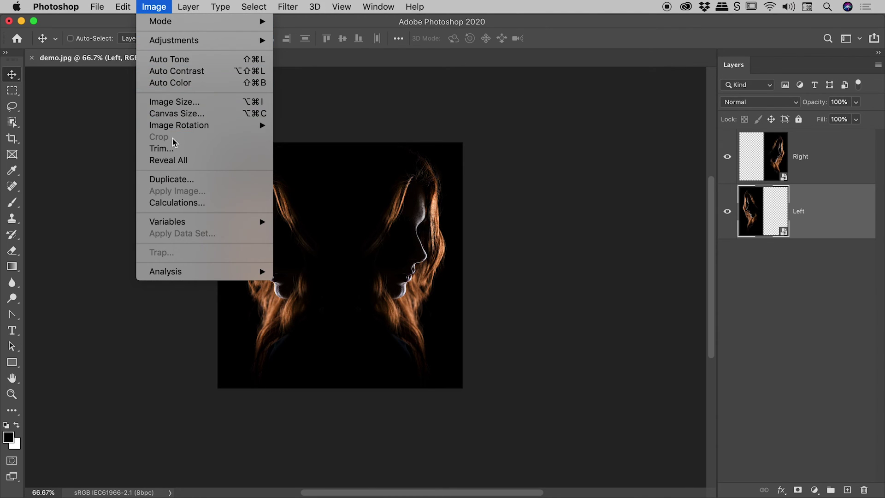
pyautogui.click(210, 161)
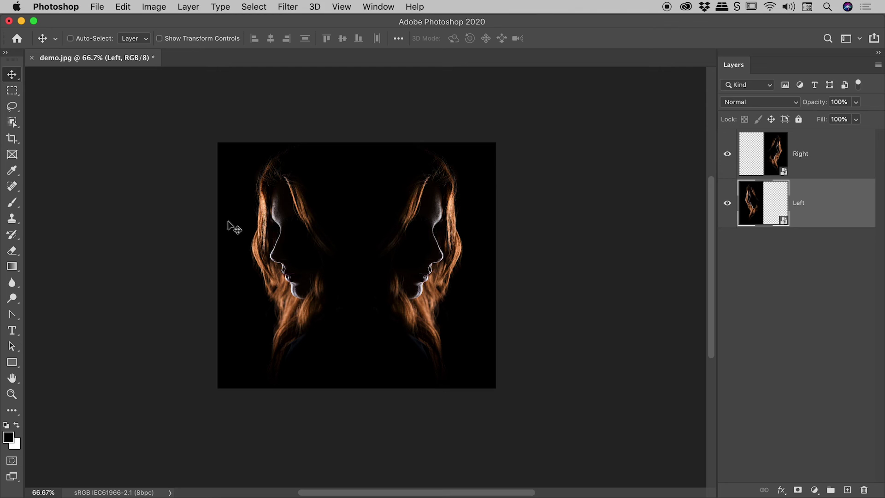
# Step: Zoom demo.jpg to 100% to inspect the spread-apart mirrored faces
pyautogui.press('super+1')
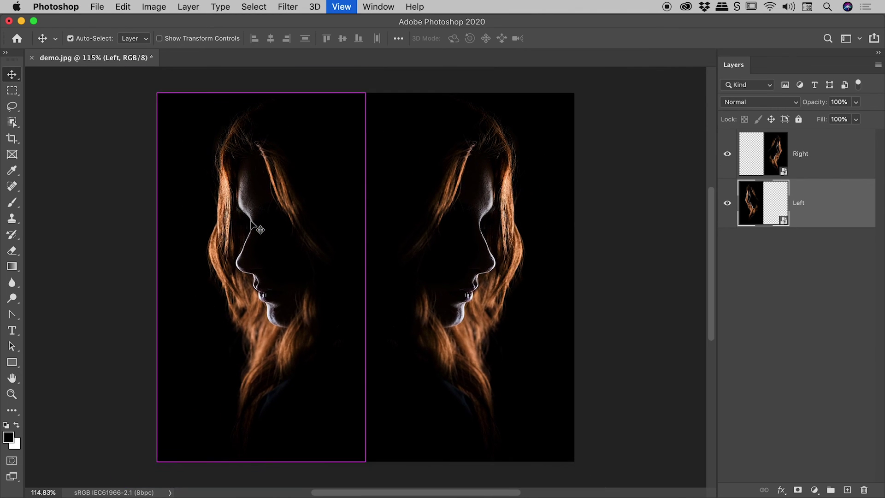